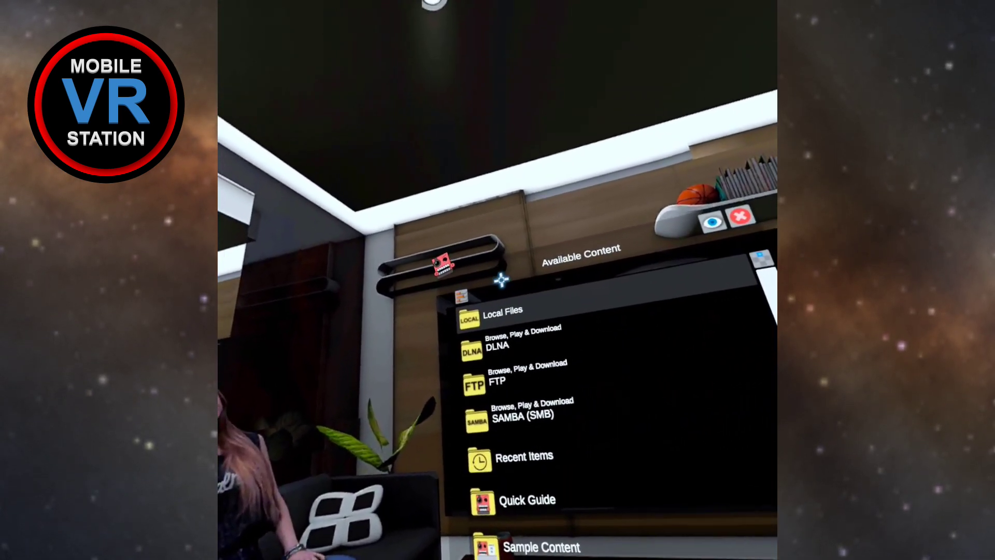
Open Local Folders from Available Content, then open the BONELAB:Mods folder.
left_click(498, 311)
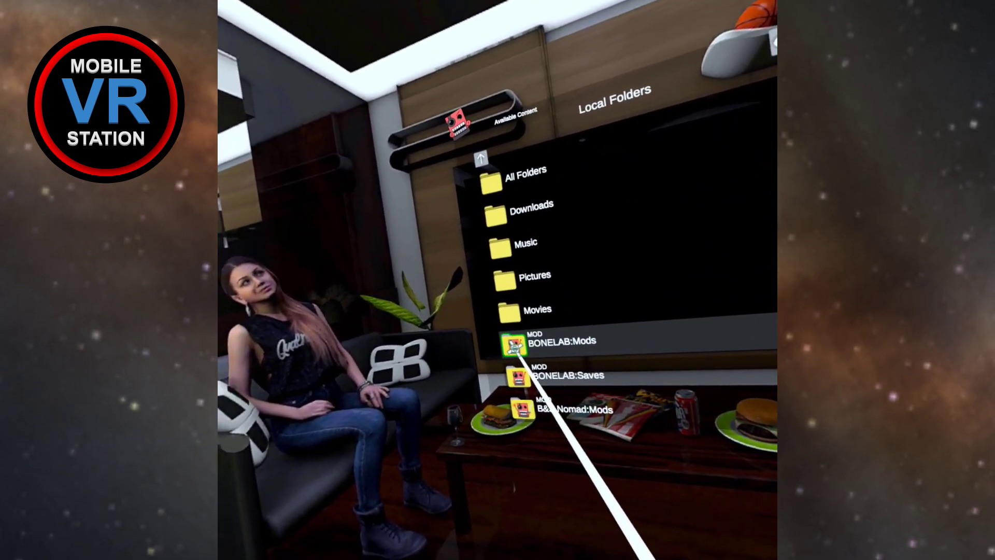
left_click(522, 354)
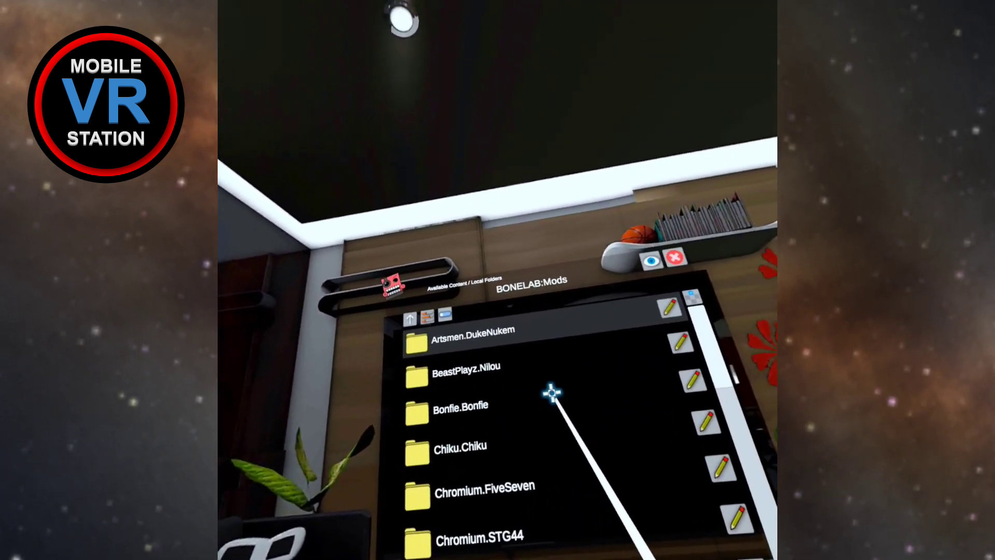
Browse BONELAB:Mods, BONELAB:Saves and B&S Nomad:Mods, returning to Local Folders after each.
key("BackSpace")
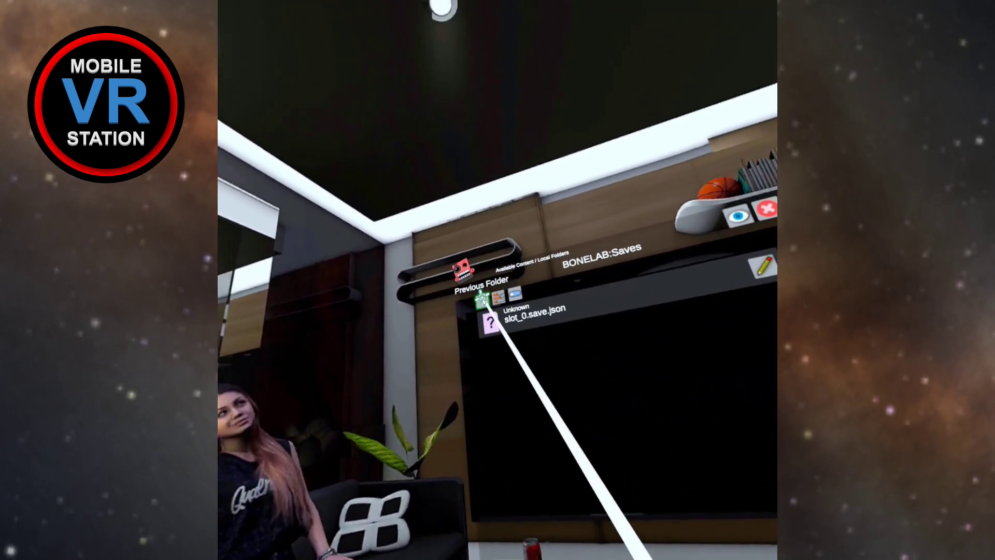
left_click(473, 282)
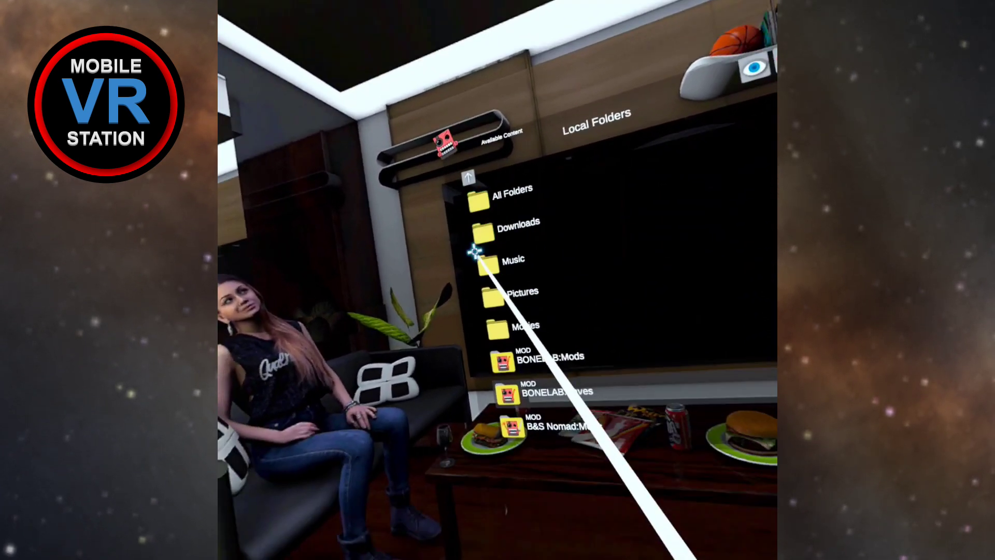
left_click(505, 363)
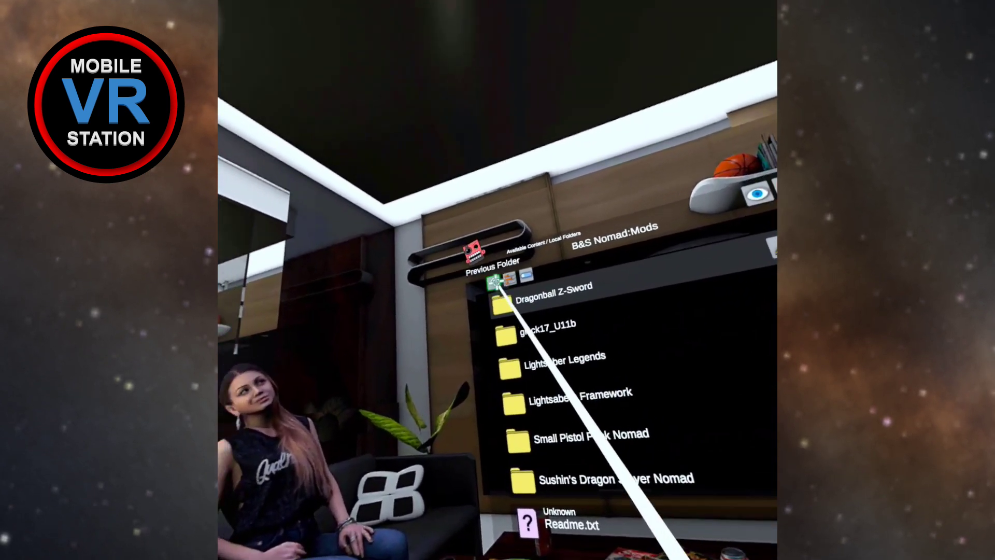
left_click(461, 204)
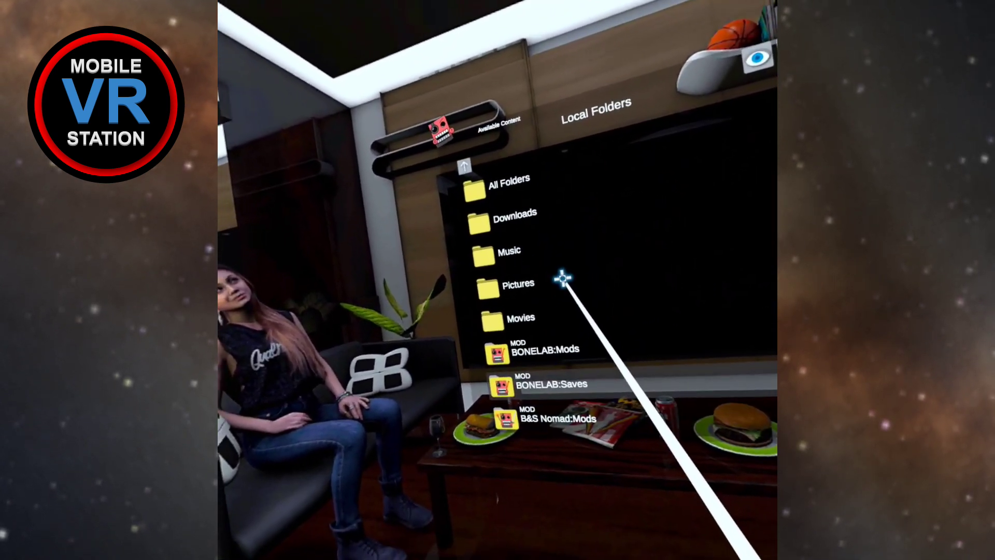
left_click(537, 373)
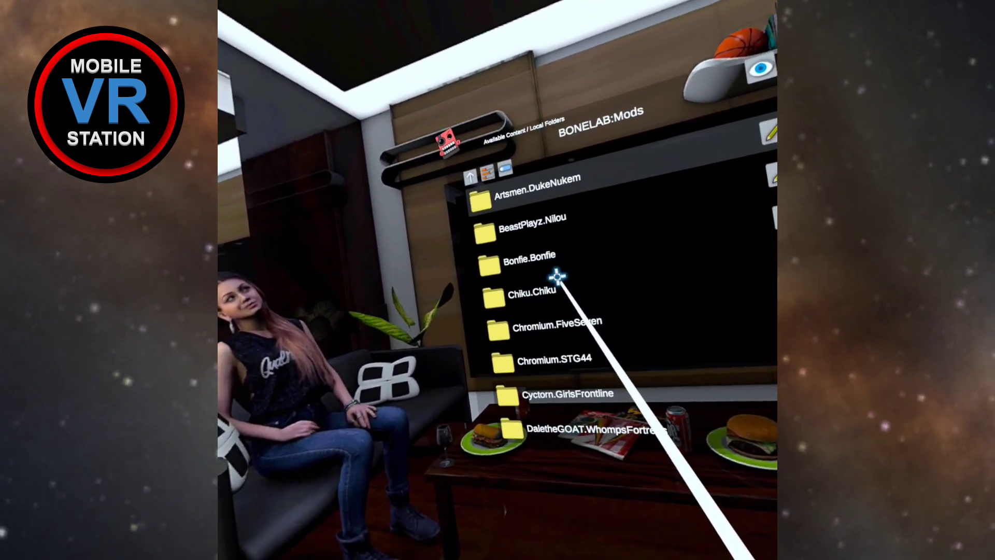
left_click(493, 292)
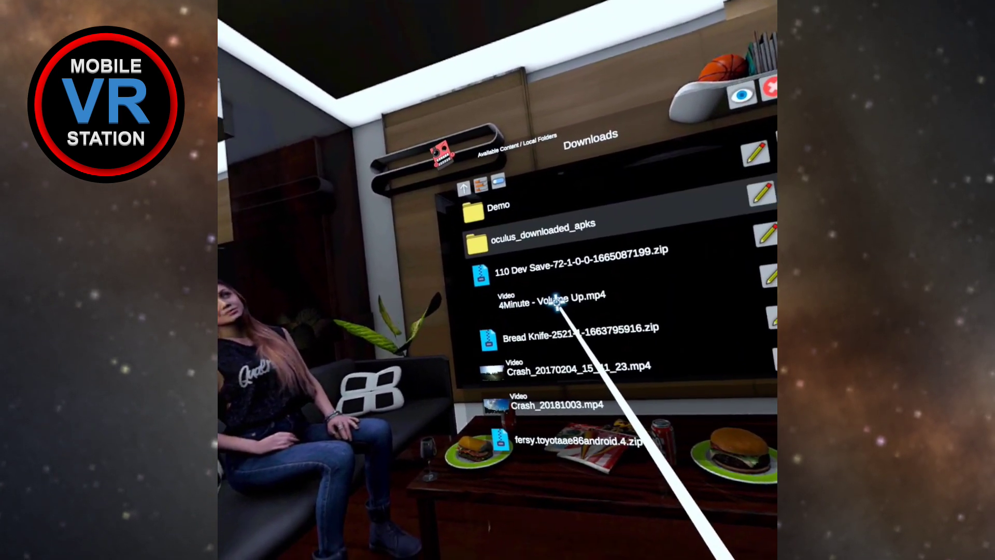
scroll(557, 297, "down", 2)
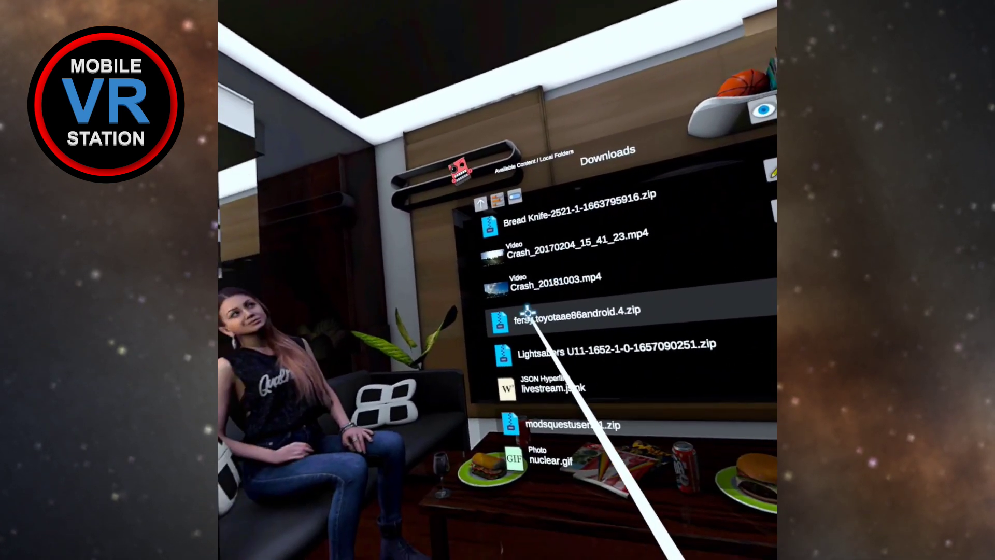
Show the Extract Files, Test Integrity and Install Mod options for fersy.toyotaae86android.4.zip.
left_click(498, 335)
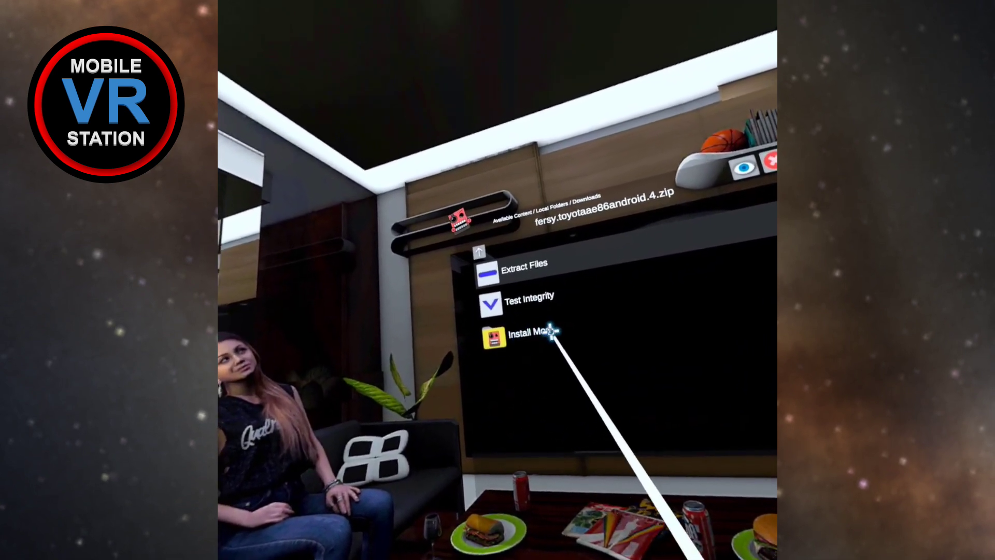
Install fersy.toyotaae86android.4.zip as a mod into BONELAB - Mods and confirm Files Extracted.
left_click(528, 334)
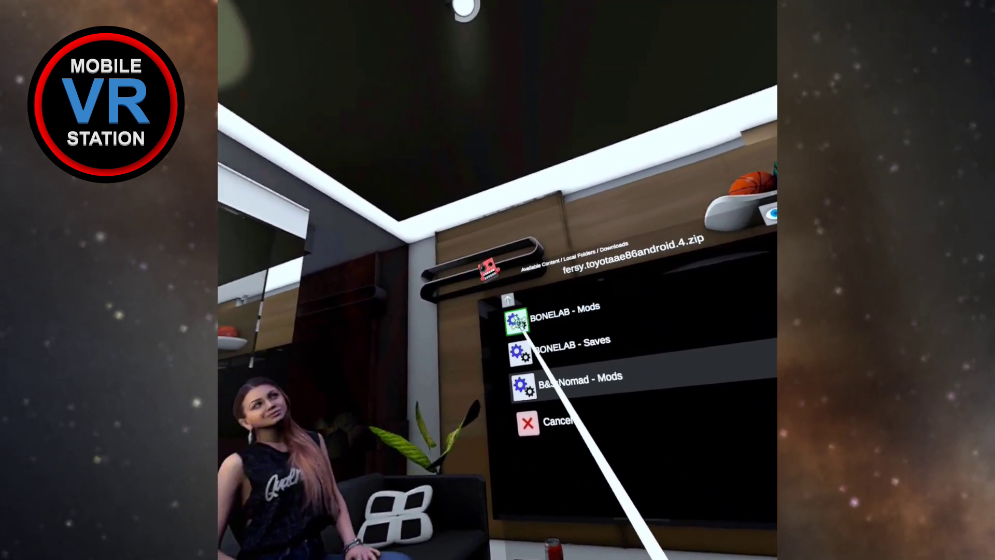
left_click(526, 313)
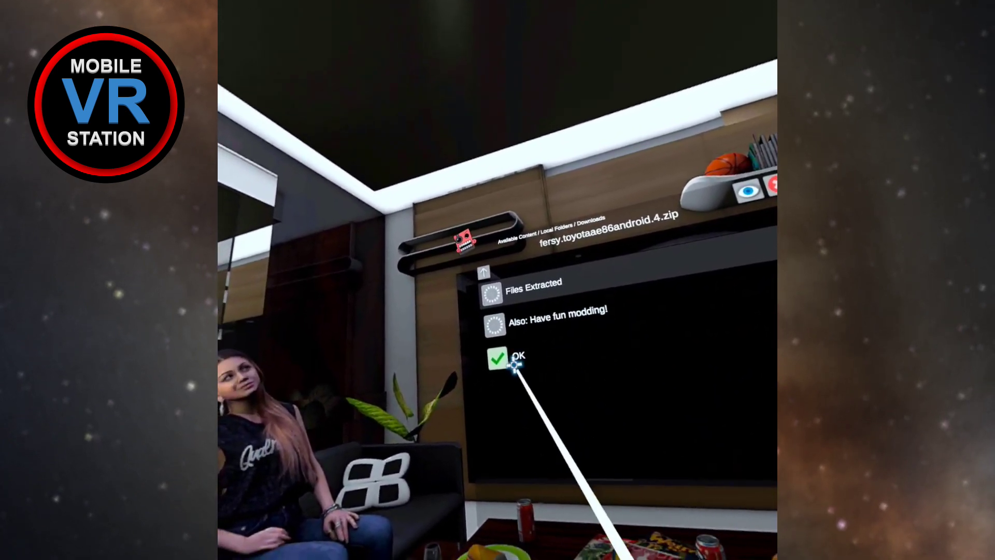
left_click(494, 368)
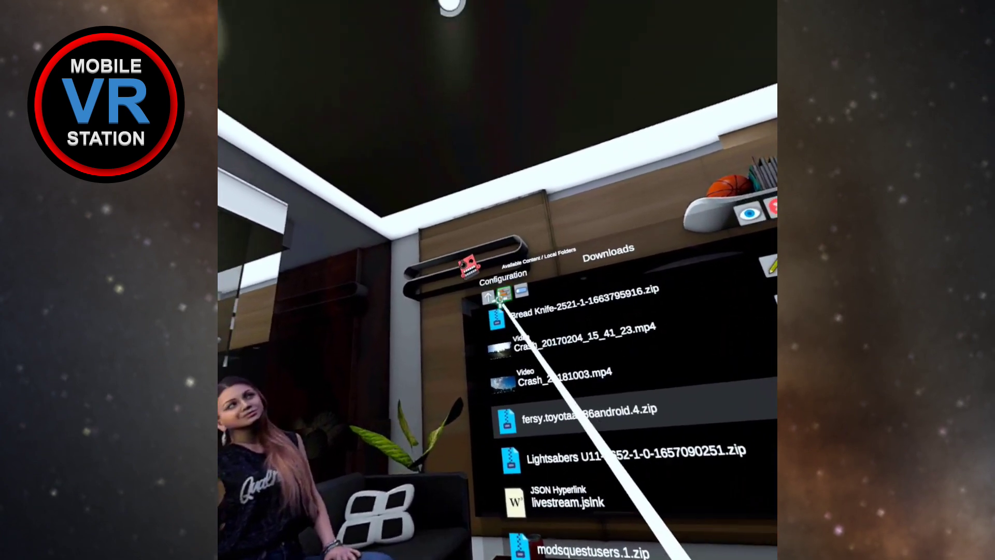
Return from Downloads to Local Folders and check BONELAB:Mods for the new Fersy.ToyotaAE86 folder.
left_click(495, 295)
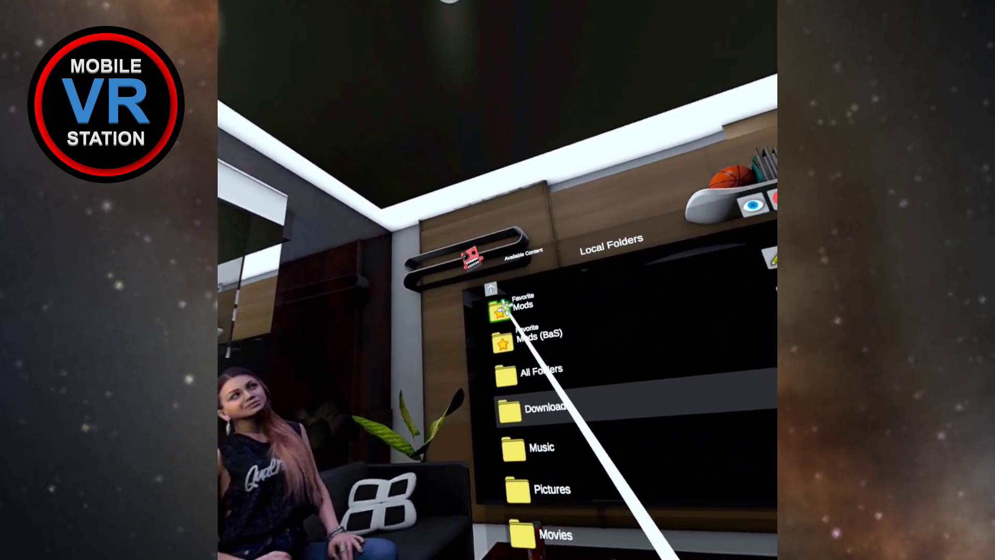
scroll(537, 373, "down", 3)
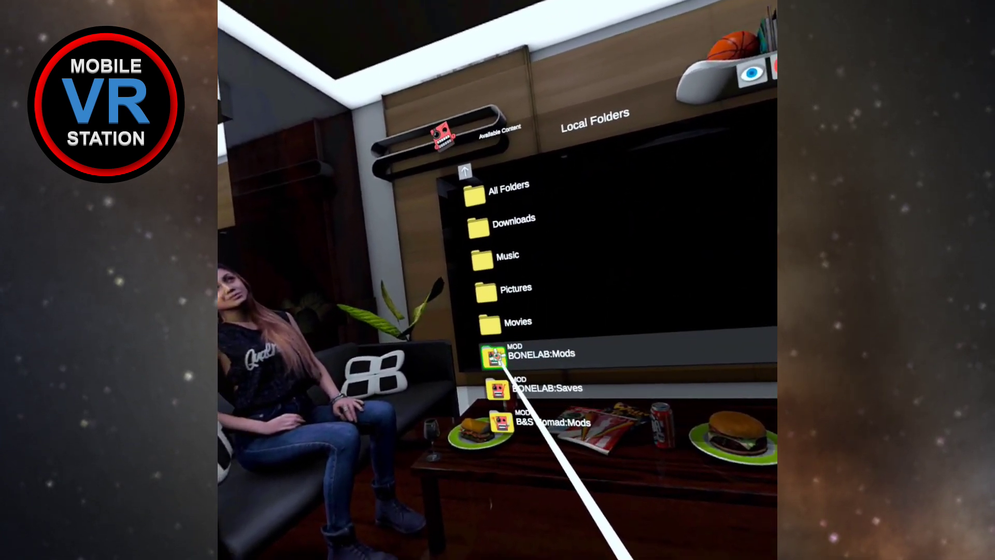
left_click(506, 358)
scroll(555, 295, "down", 2)
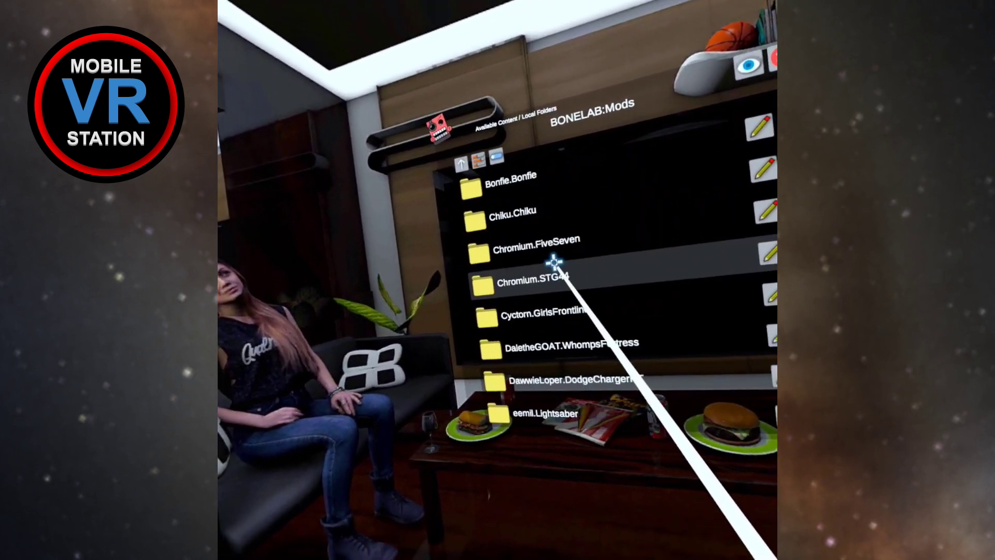
scroll(555, 264, "down", 2)
scroll(545, 296, "down", 2)
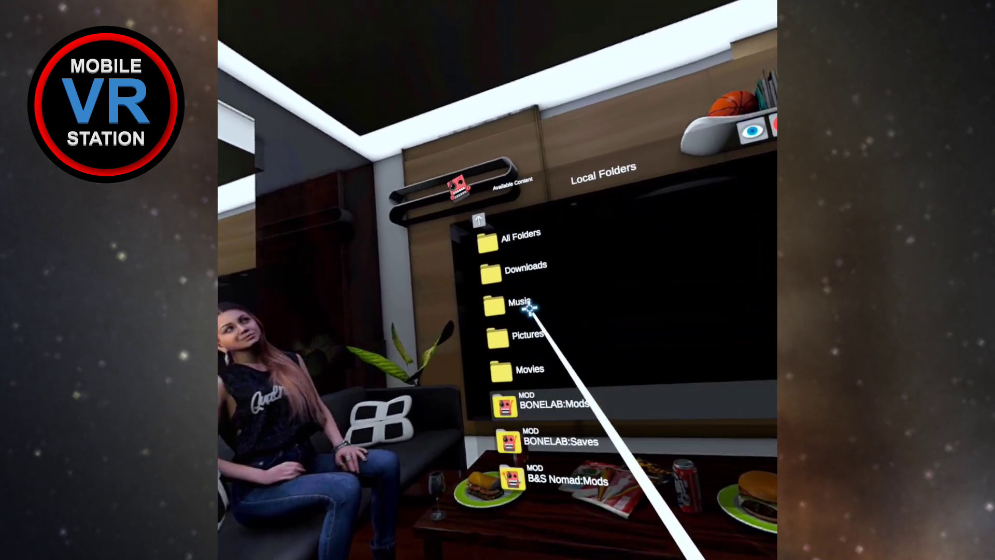
Preview the Movie Theater and HDR Container backgrounds, then settle on HDR 111 Parking Lot.
left_click(516, 225)
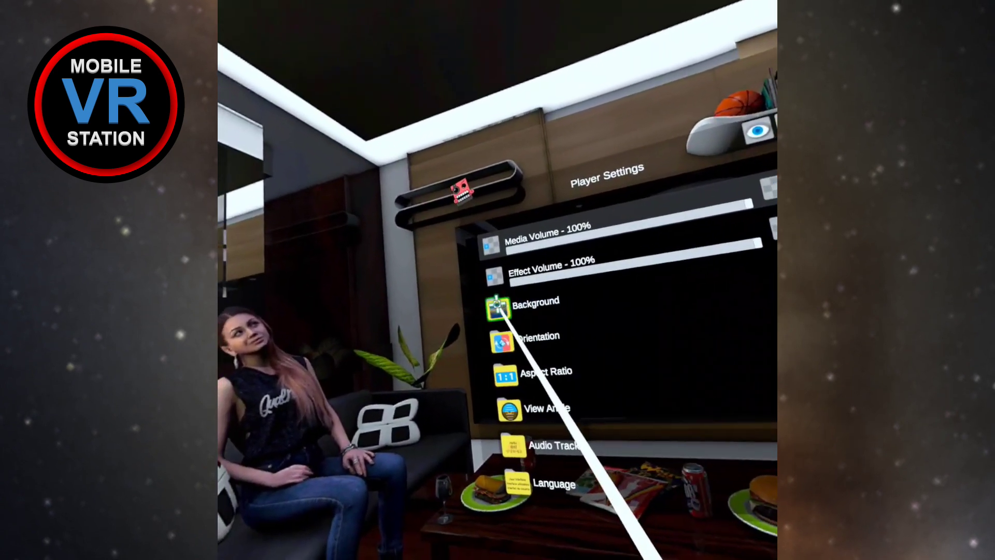
scroll(517, 311, "down", 5)
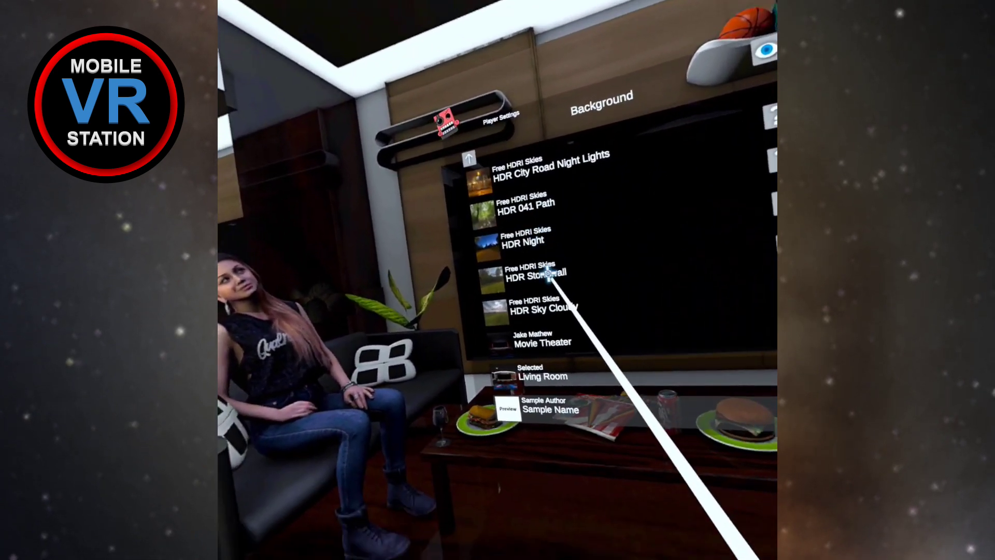
left_click(512, 336)
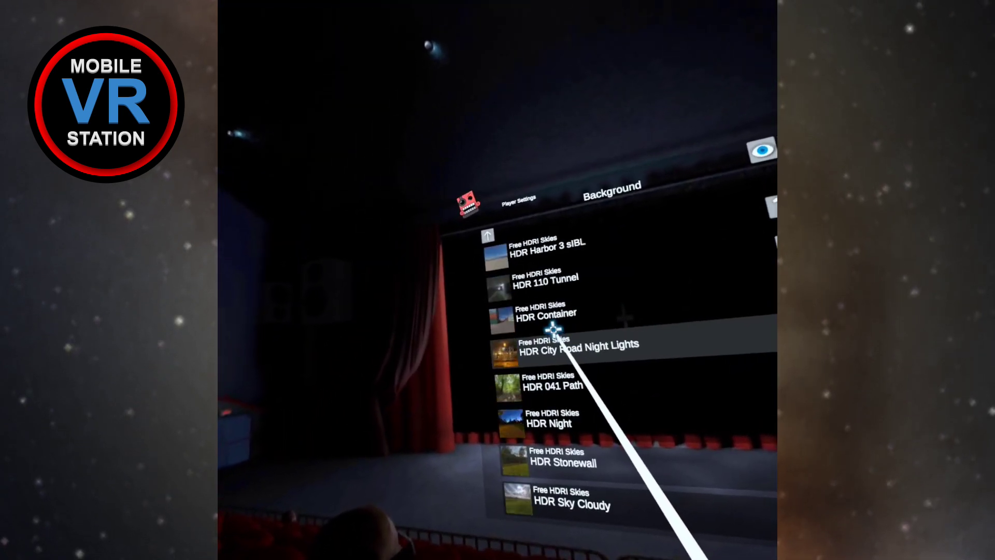
left_click(509, 347)
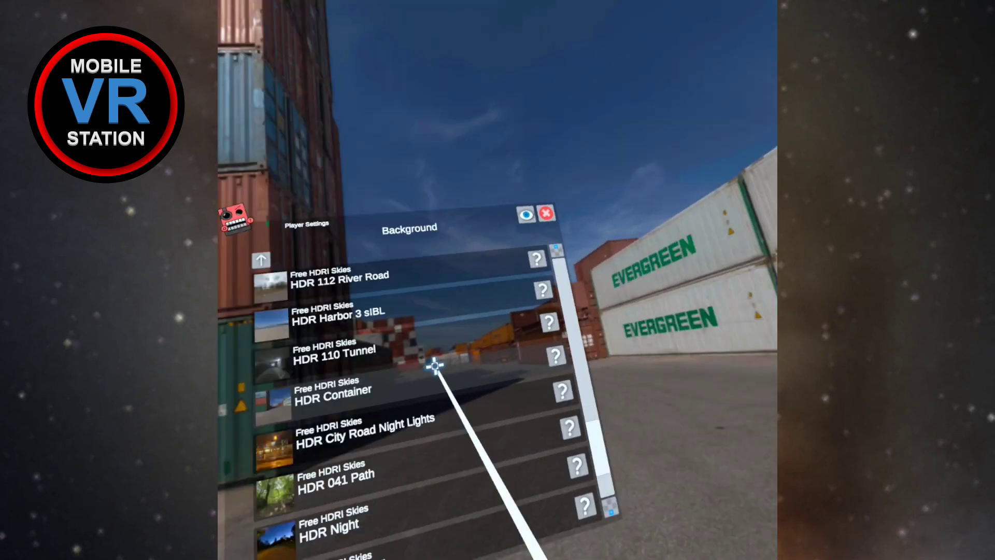
scroll(437, 366, "up", 5)
left_click(595, 340)
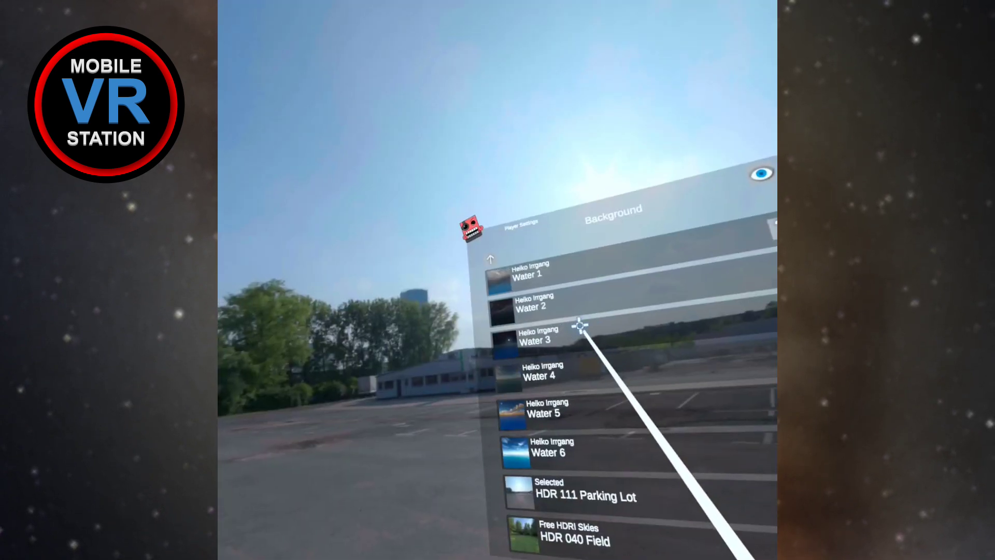
key("Escape")
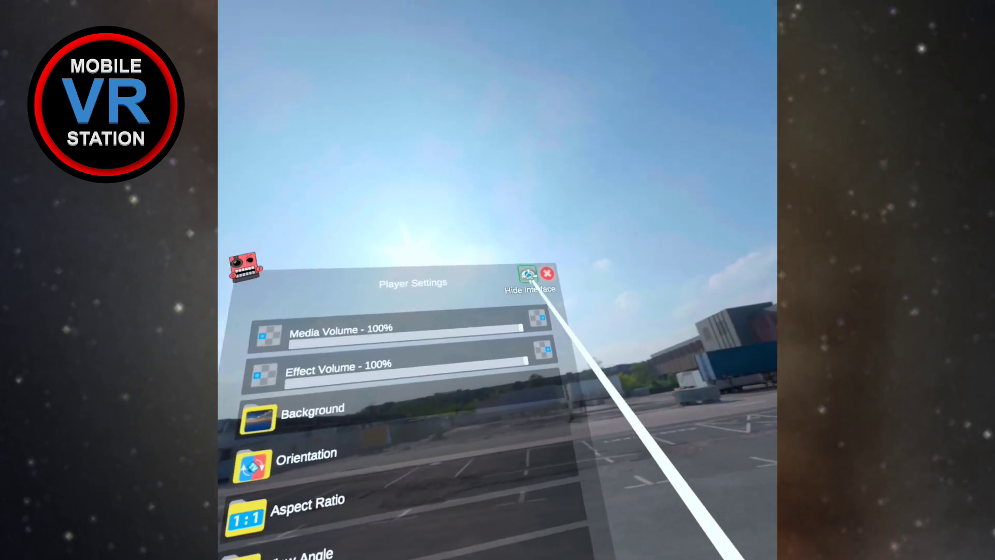
Close the Player Settings panel to reveal the HDR 111 Parking Lot scene.
left_click(539, 275)
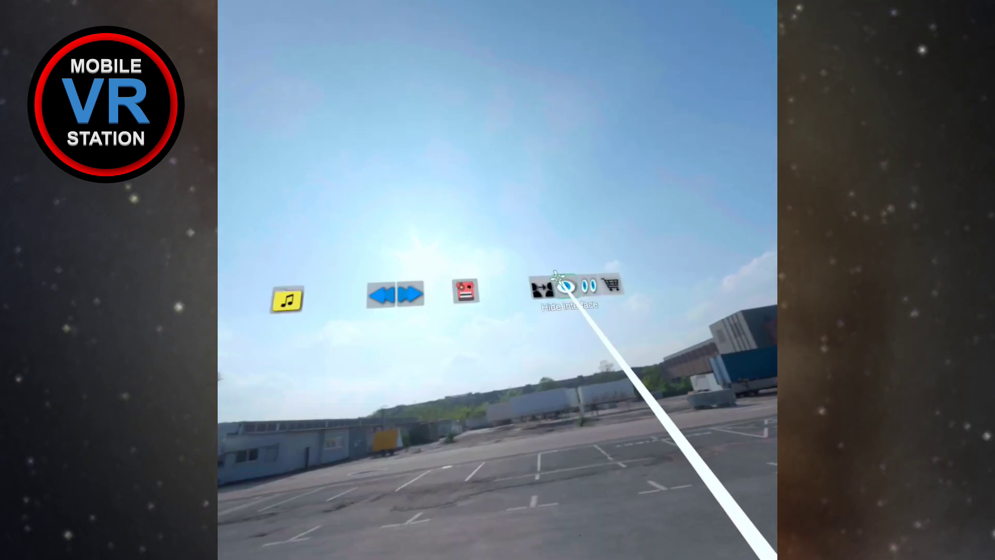